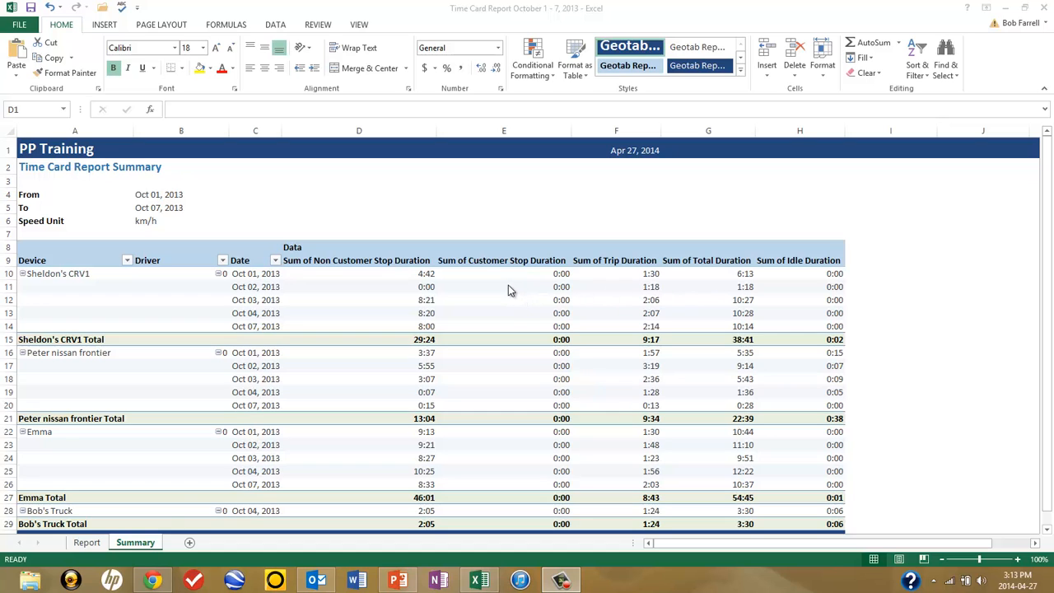
# Step: Remove the Driver field from the pivot table on the Summary sheet and add the Max Speed field
pyautogui.click(138, 544)
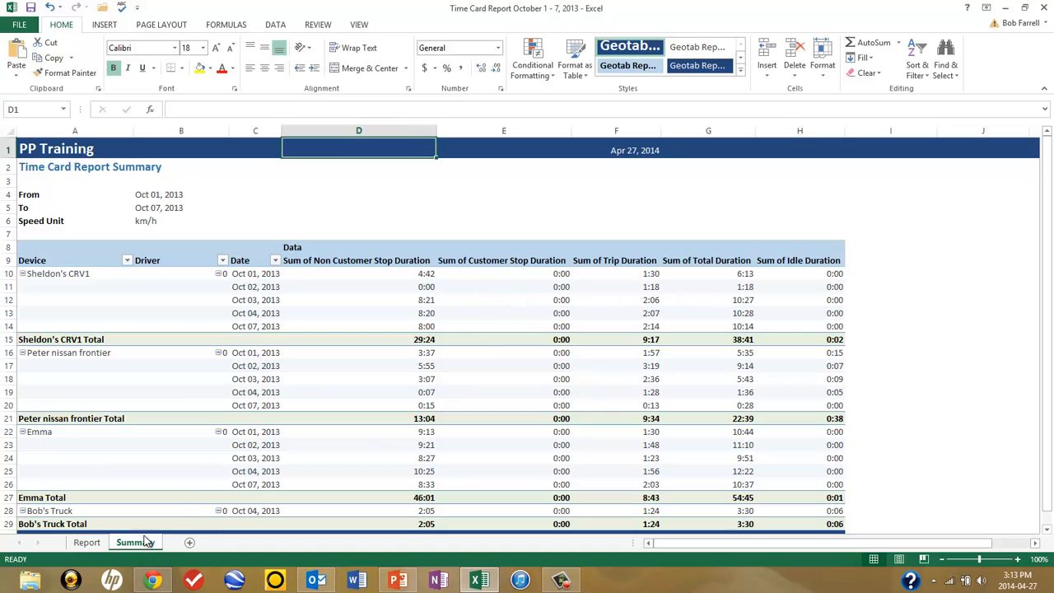
pyautogui.click(484, 283)
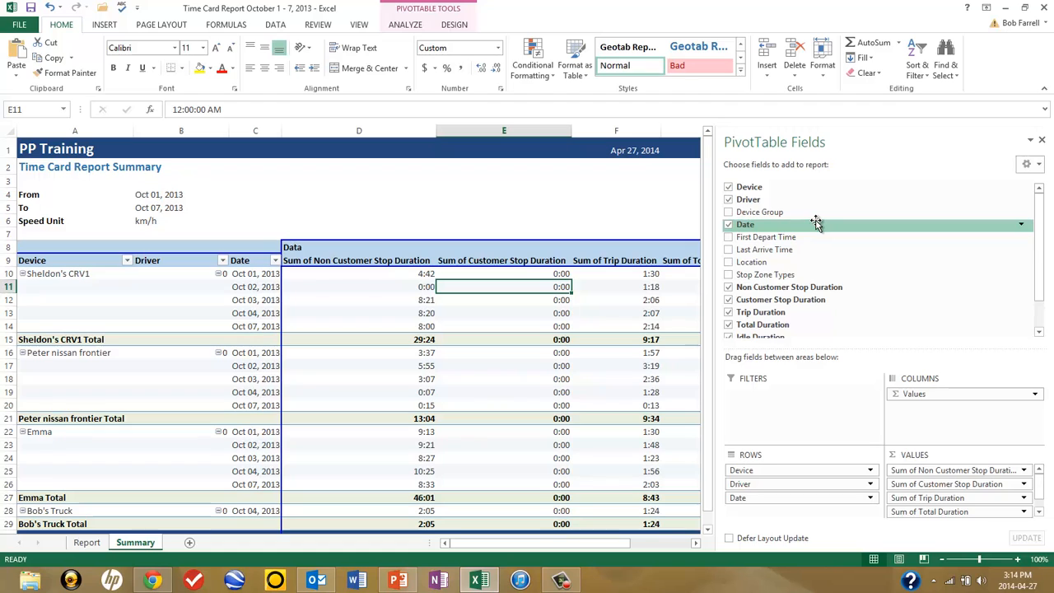
pyautogui.click(728, 200)
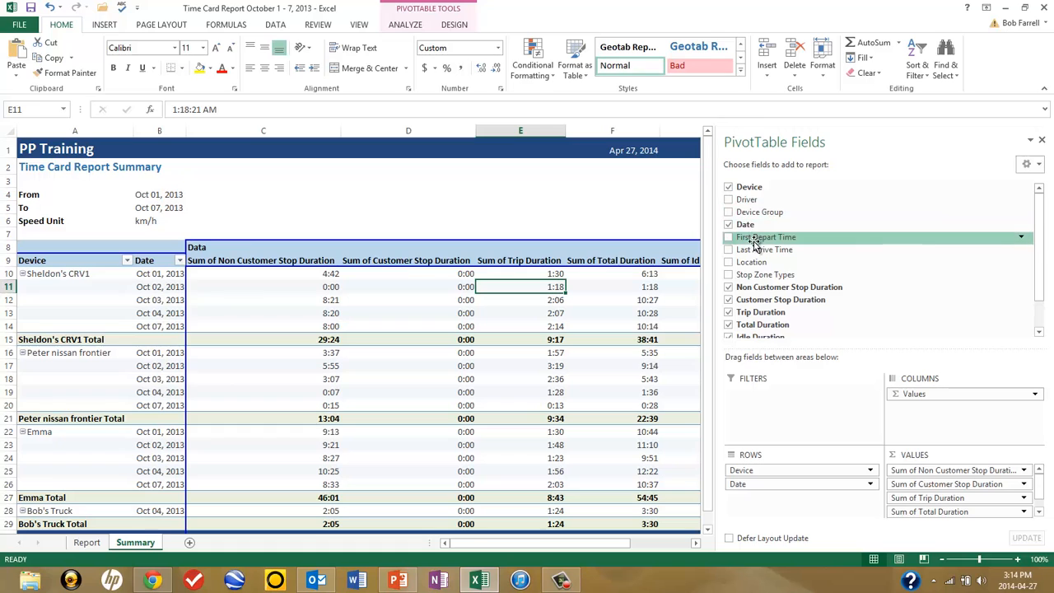
pyautogui.moveTo(1043, 276); pyautogui.dragTo(1041, 306)
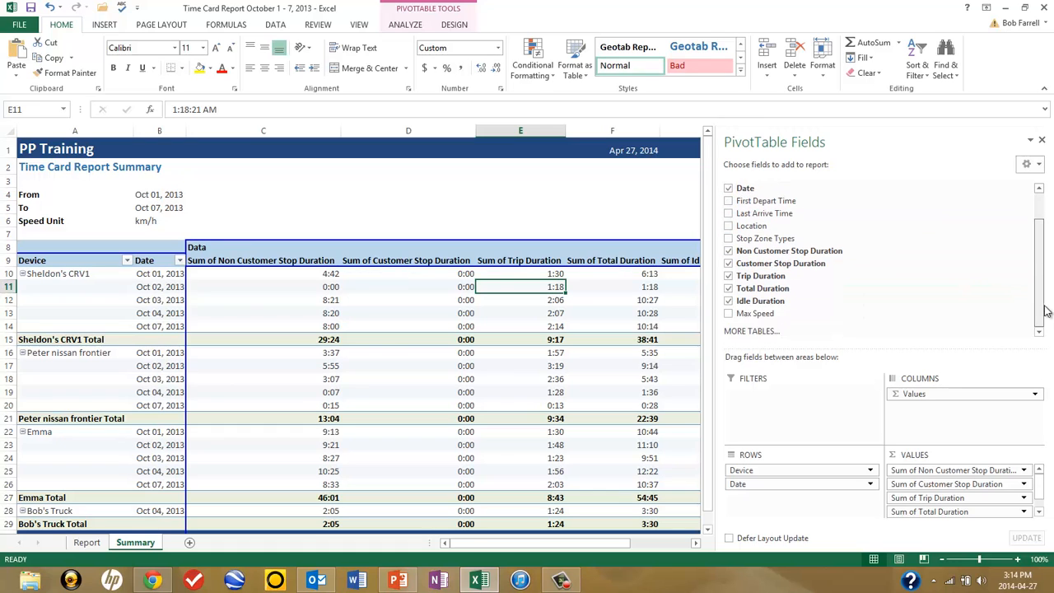
pyautogui.click(729, 315)
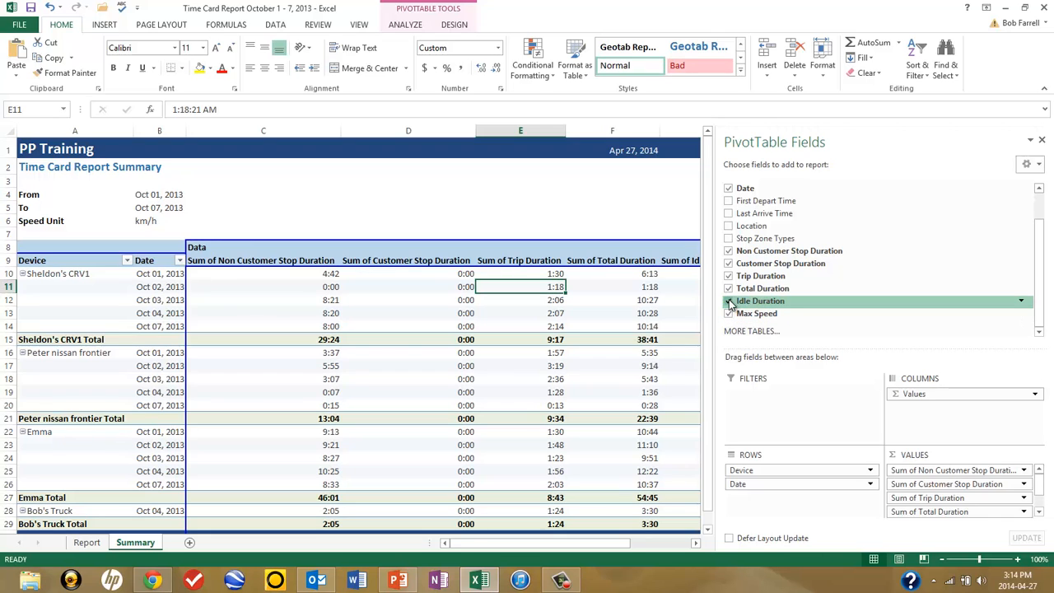
# Step: Remove the Idle, Total, Trip, Customer Stop and Non Customer Stop Duration fields and the Date field from the pivot table
pyautogui.click(728, 301)
pyautogui.click(728, 288)
pyautogui.click(728, 276)
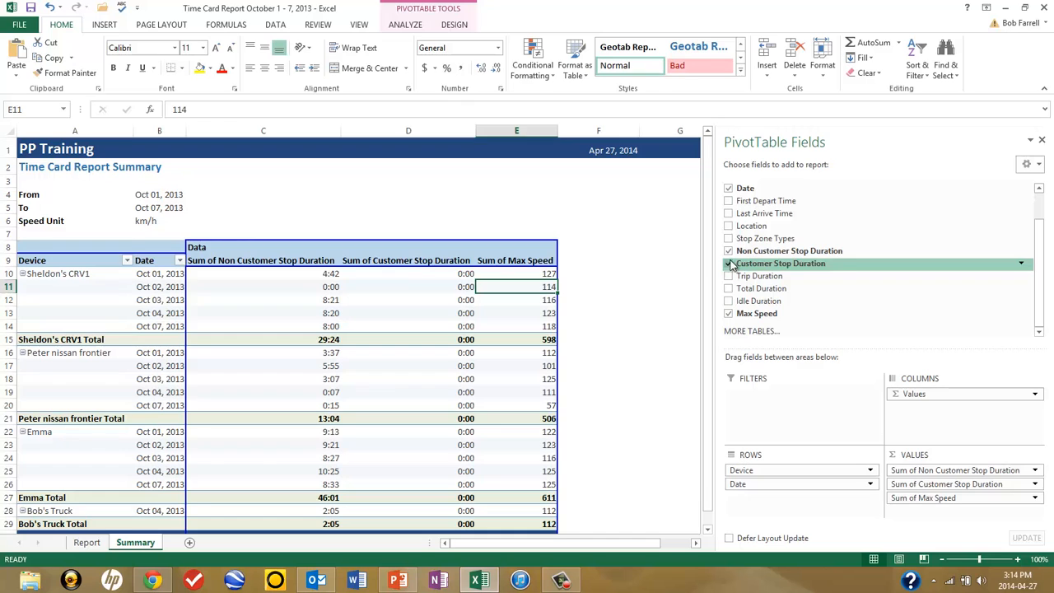
pyautogui.click(727, 264)
pyautogui.click(728, 251)
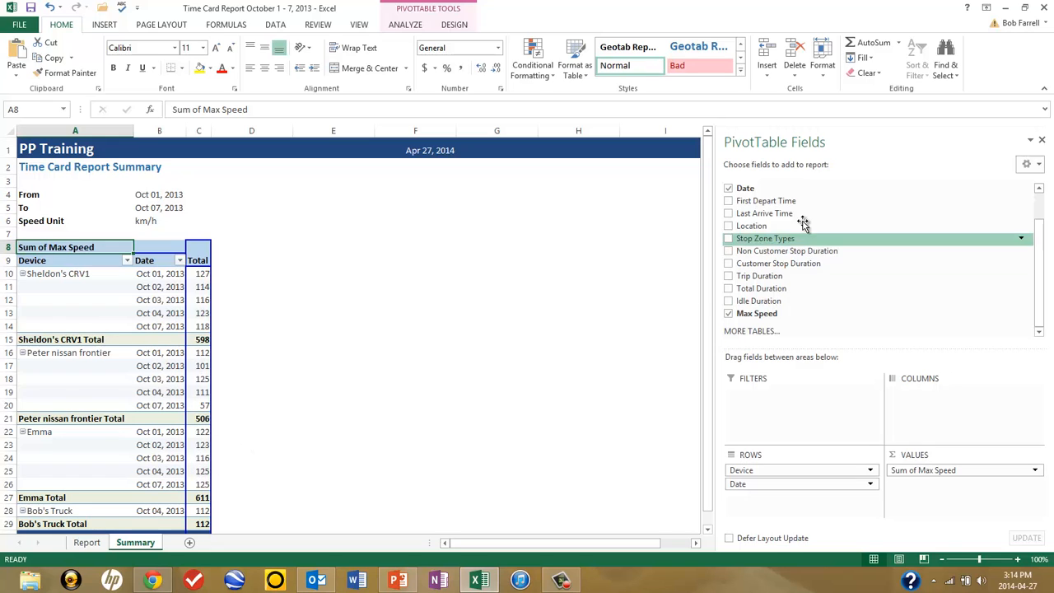
pyautogui.moveTo(1044, 260); pyautogui.dragTo(1039, 198)
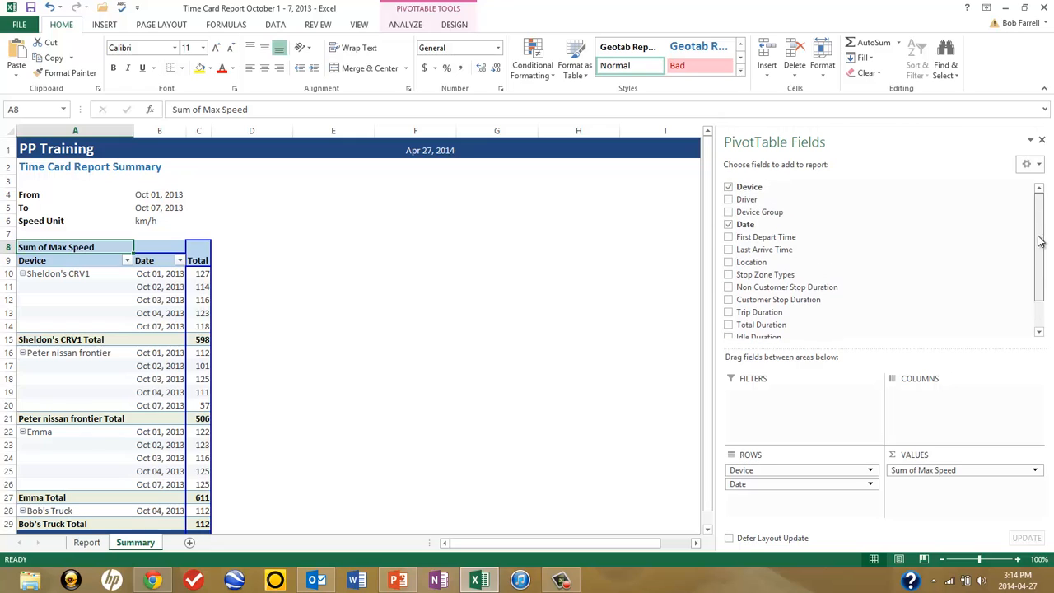
pyautogui.click(729, 226)
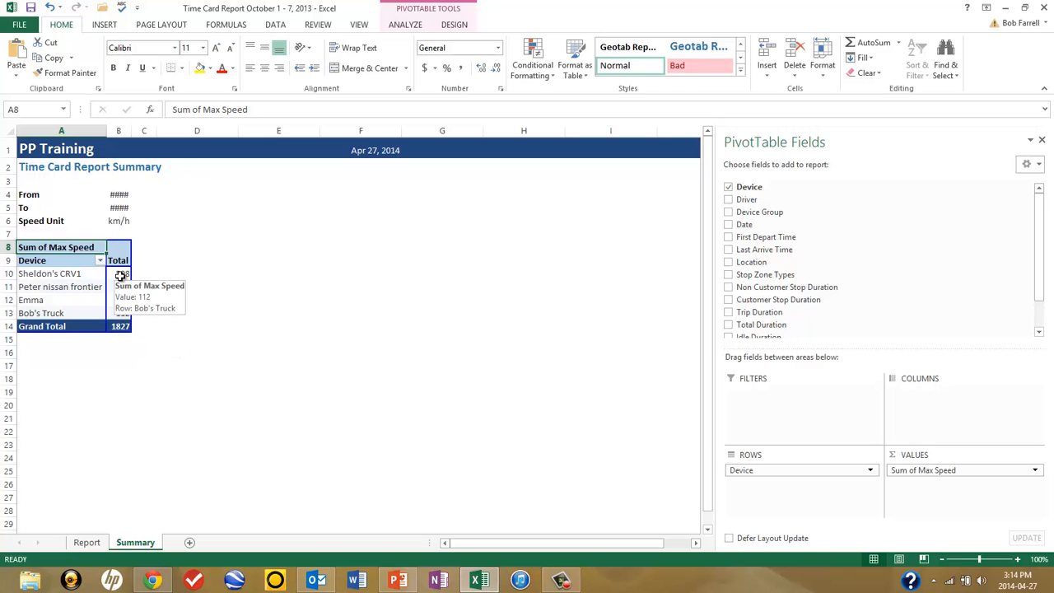
# Step: Change the Max Speed value field in the pivot table to summarize by Max
pyautogui.moveTo(122, 280)
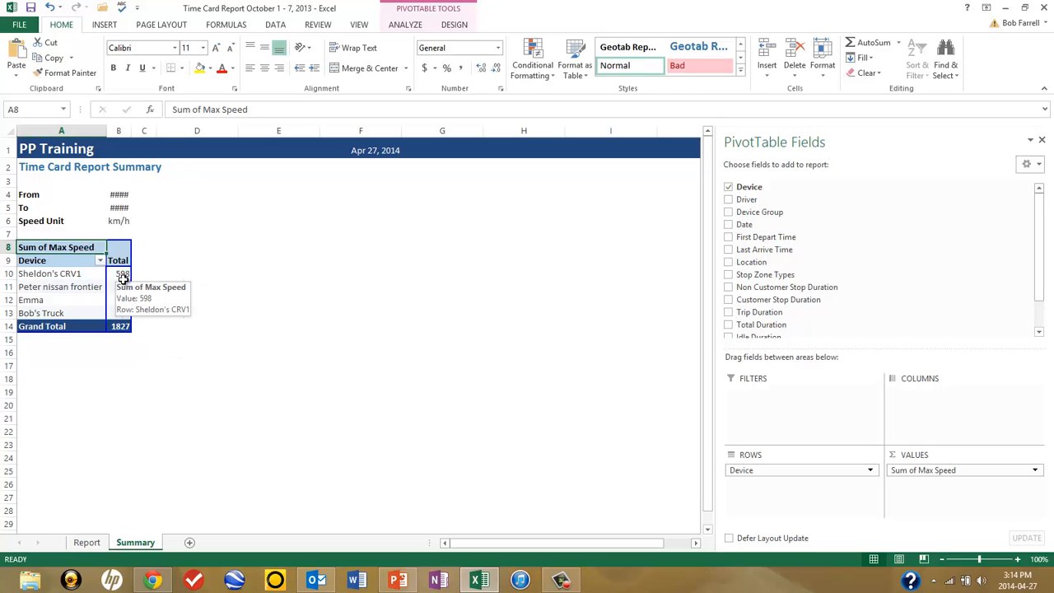
pyautogui.rightClick(122, 274)
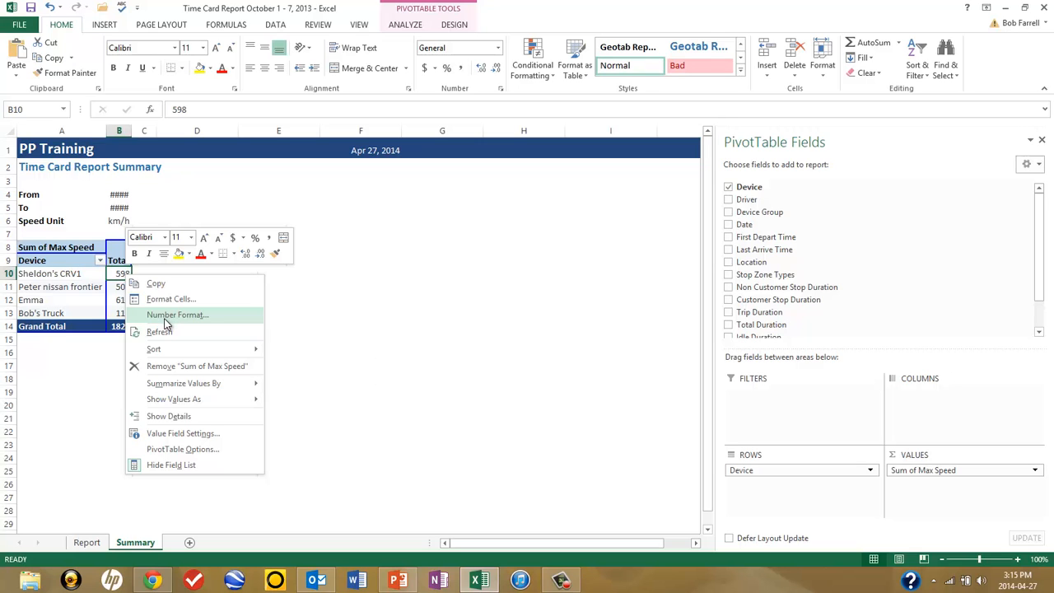
pyautogui.click(186, 433)
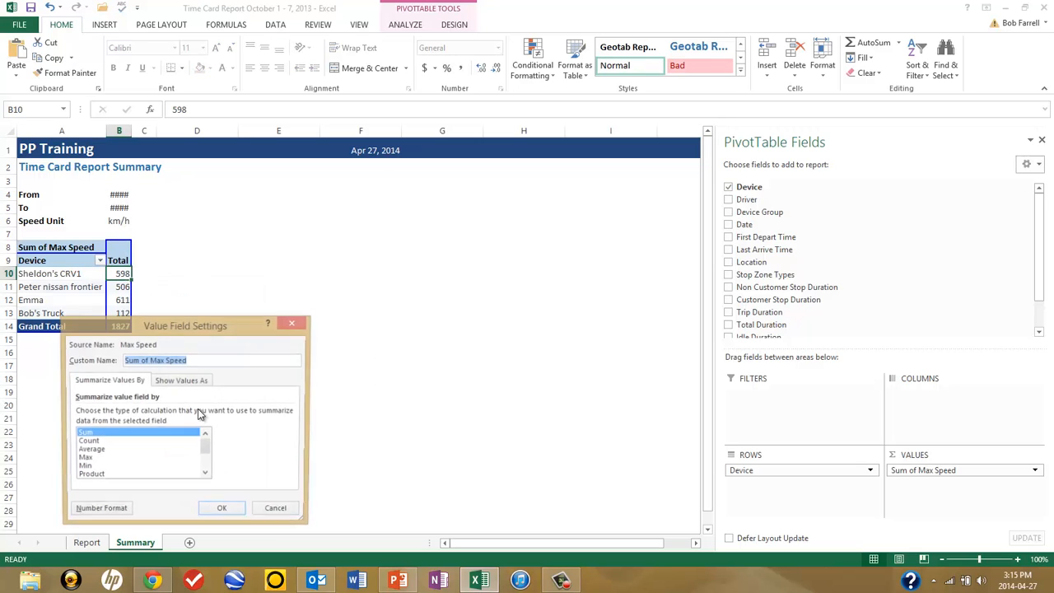
pyautogui.click(90, 458)
pyautogui.click(223, 512)
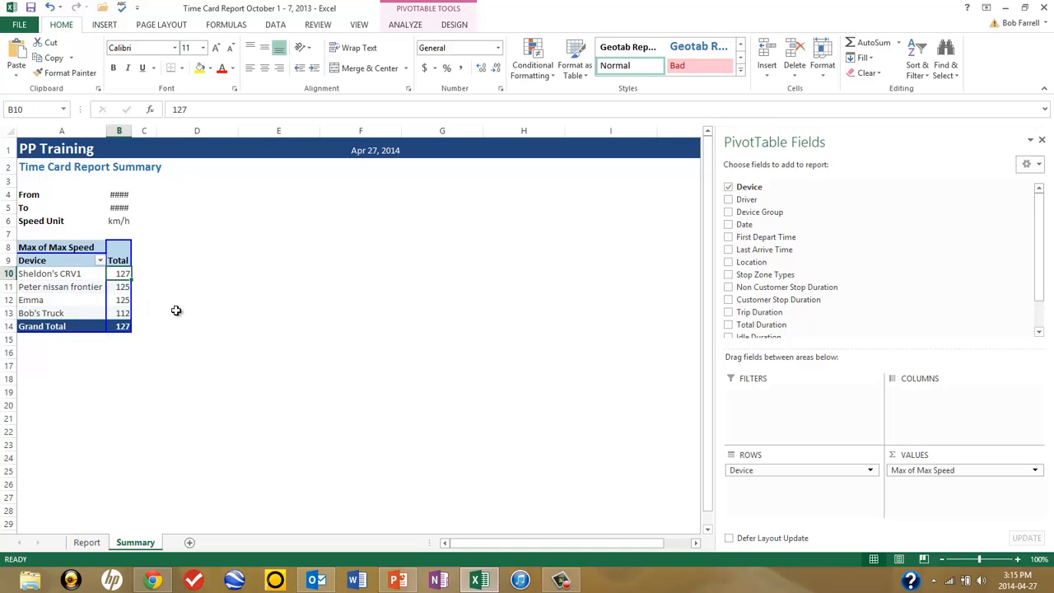
# Step: Insert a Clustered Column chart of the pivot table and reposition it slightly higher beside the table
pyautogui.click(105, 26)
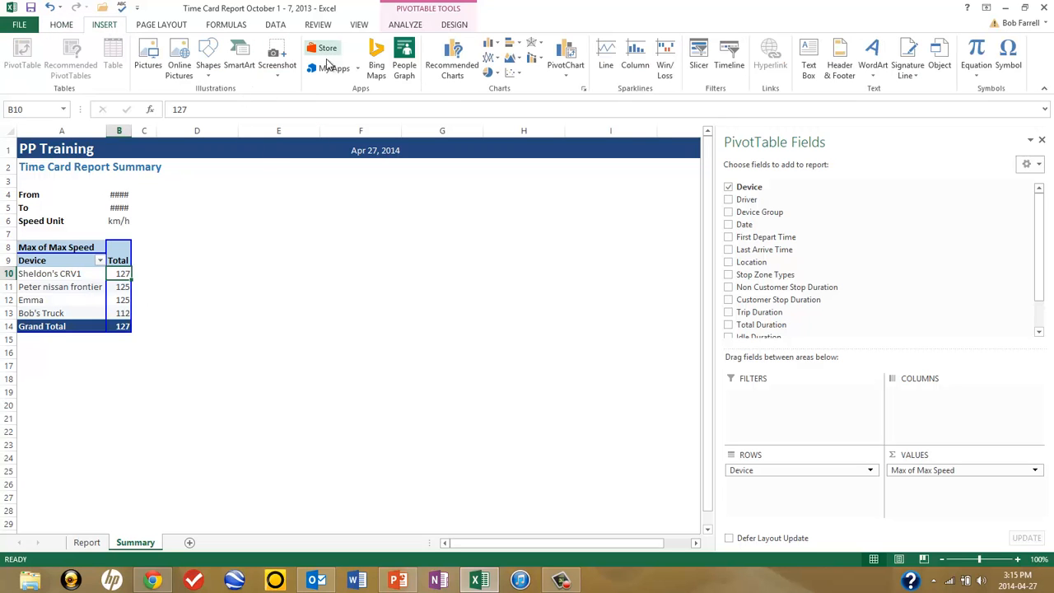
pyautogui.click(459, 57)
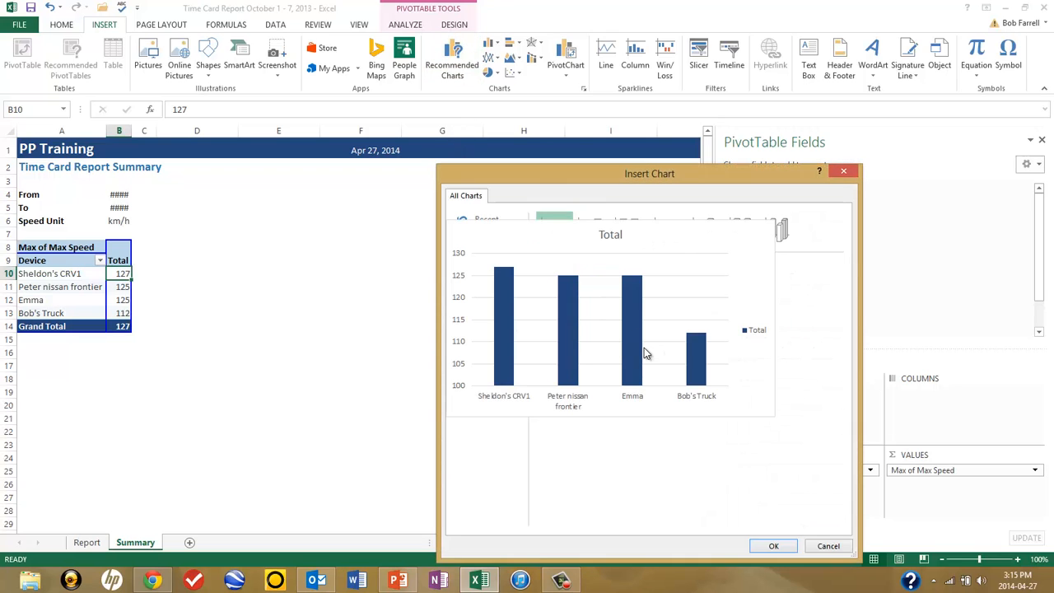
pyautogui.click(773, 546)
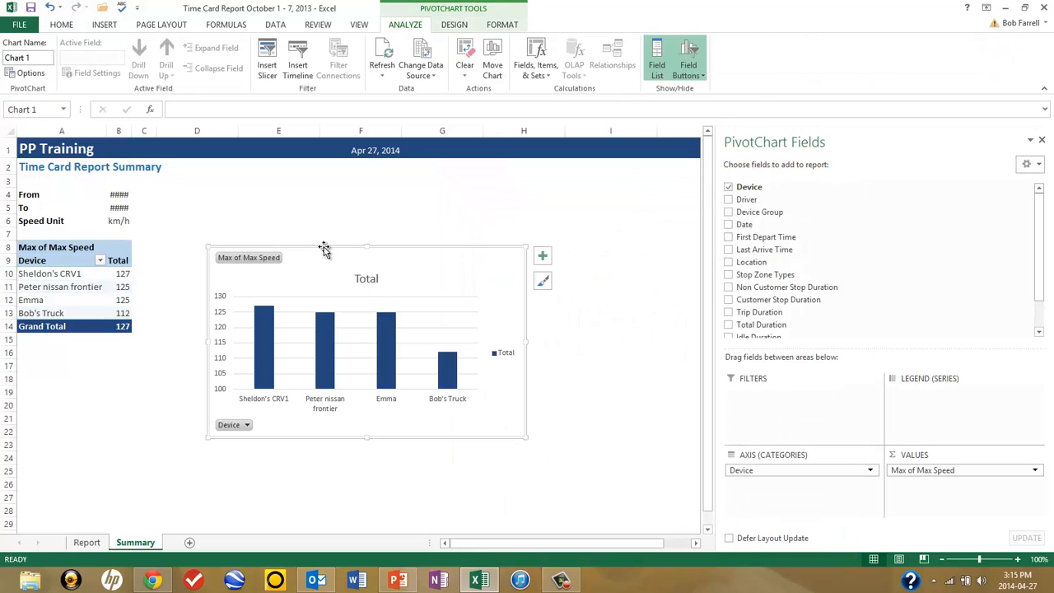
pyautogui.moveTo(324, 249); pyautogui.dragTo(313, 225)
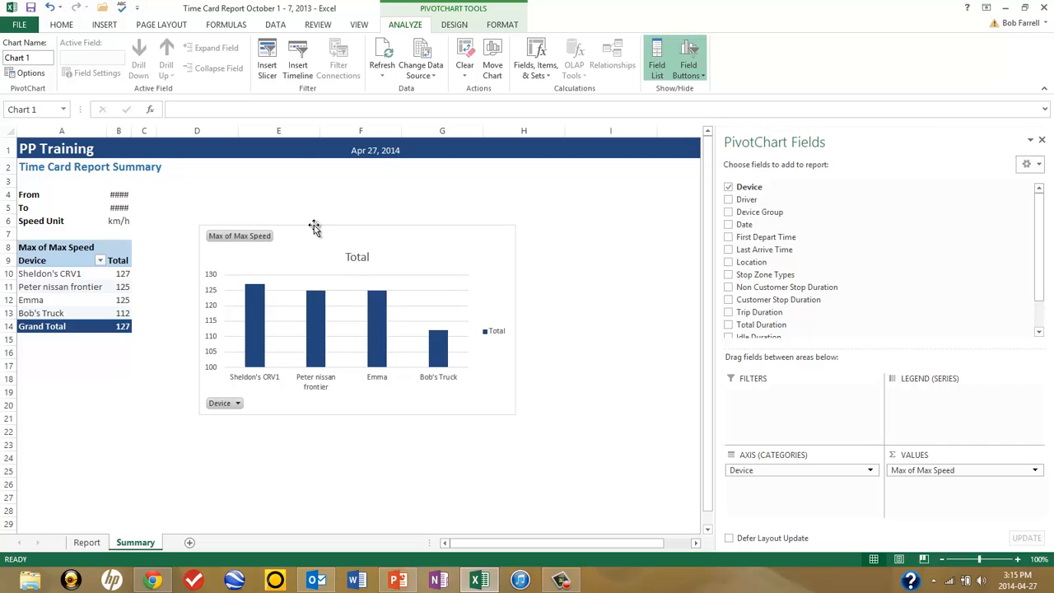
# Step: Change the chart title to "Speeding October 1 - 7 2013"
pyautogui.click(356, 258)
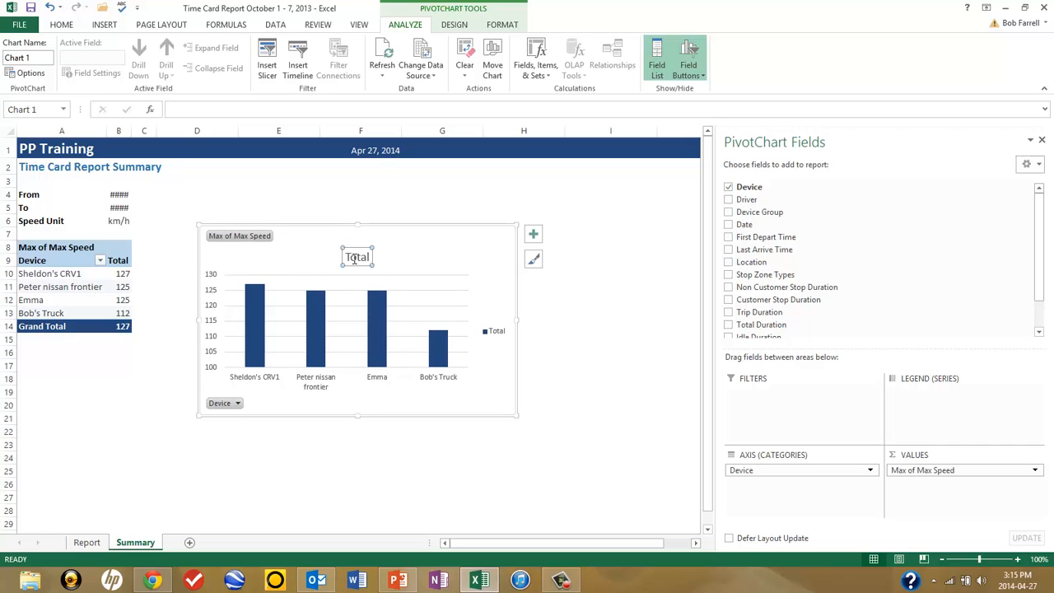
pyautogui.doubleClick(346, 256)
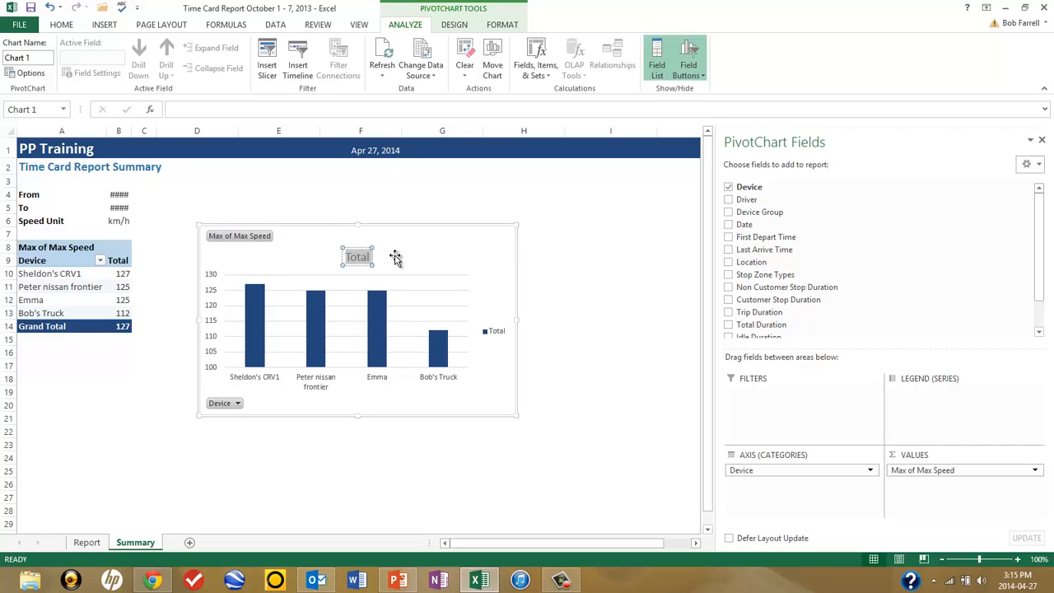
pyautogui.write('Speeding')
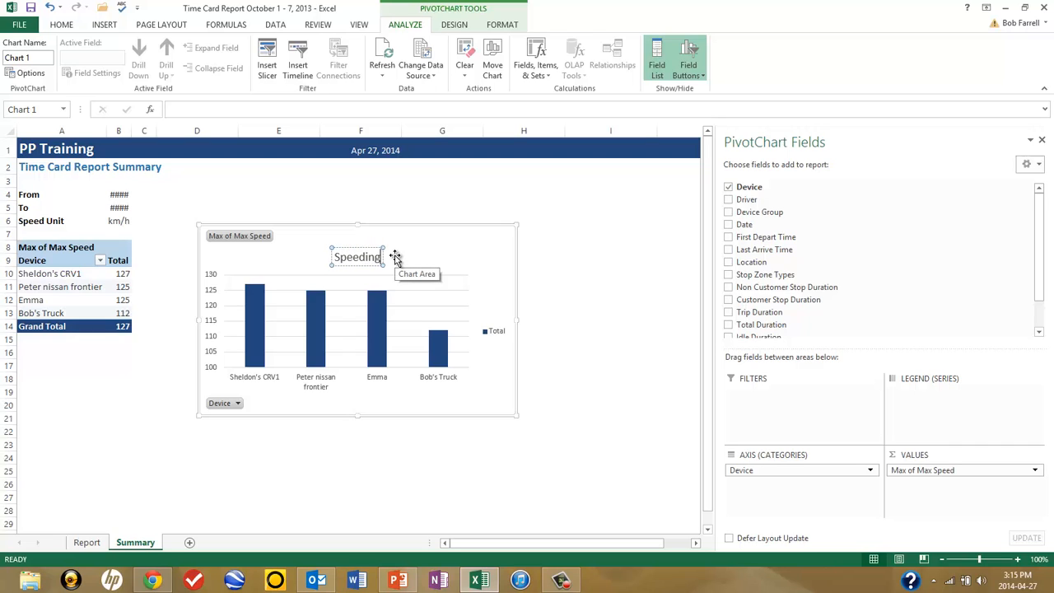
pyautogui.write(' (')
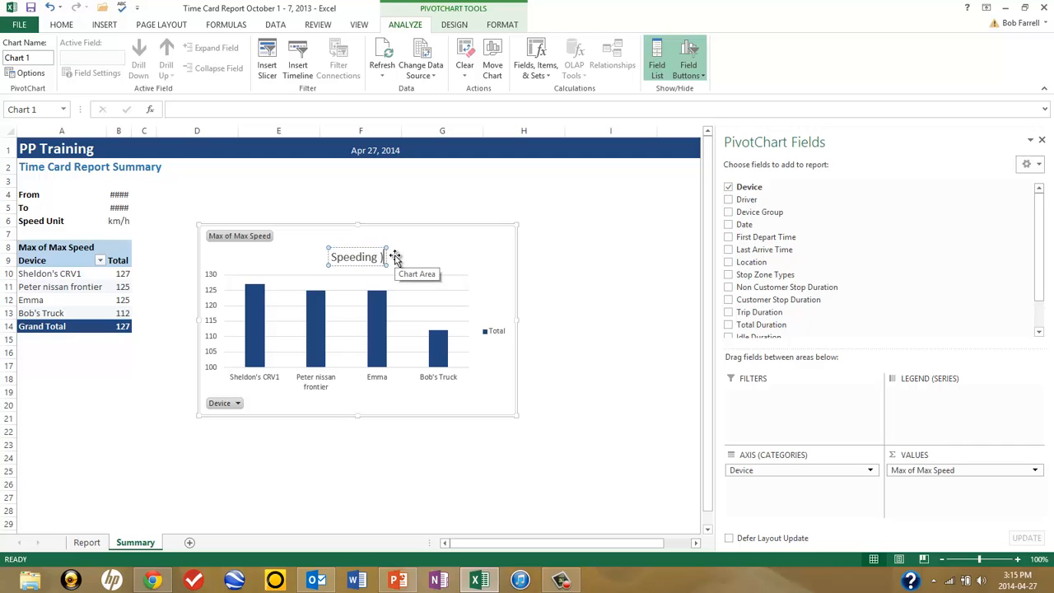
pyautogui.press('BackSpace')
pyautogui.write('October')
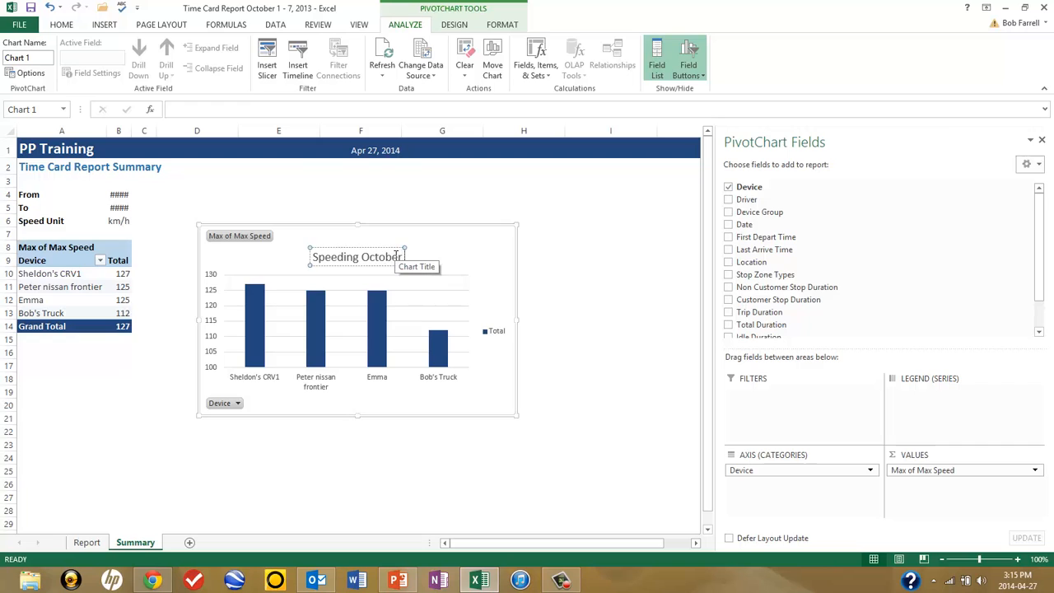
pyautogui.write(' 1 - 7')
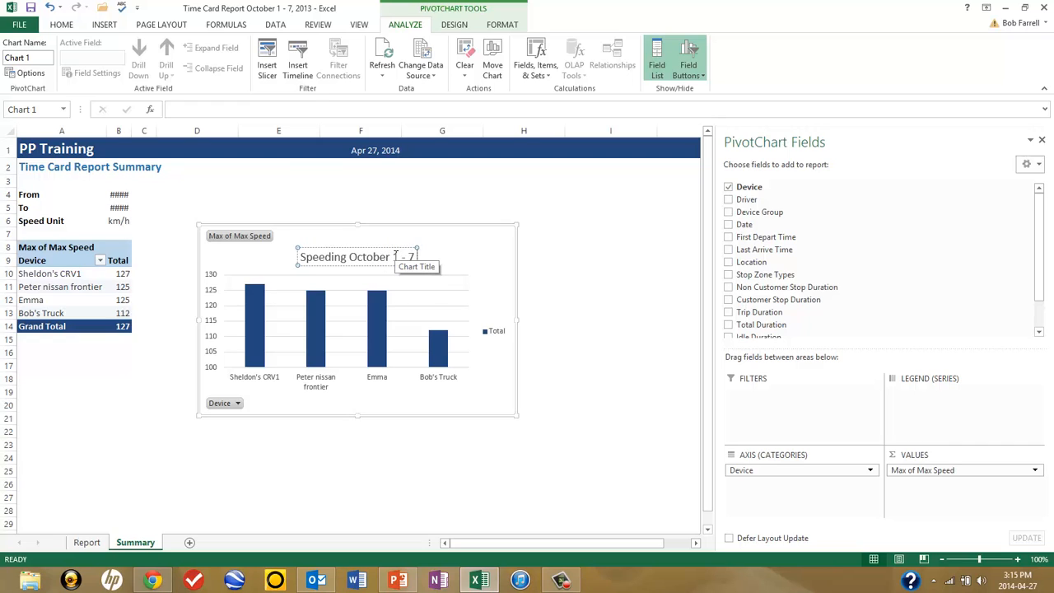
pyautogui.write(' 2013')
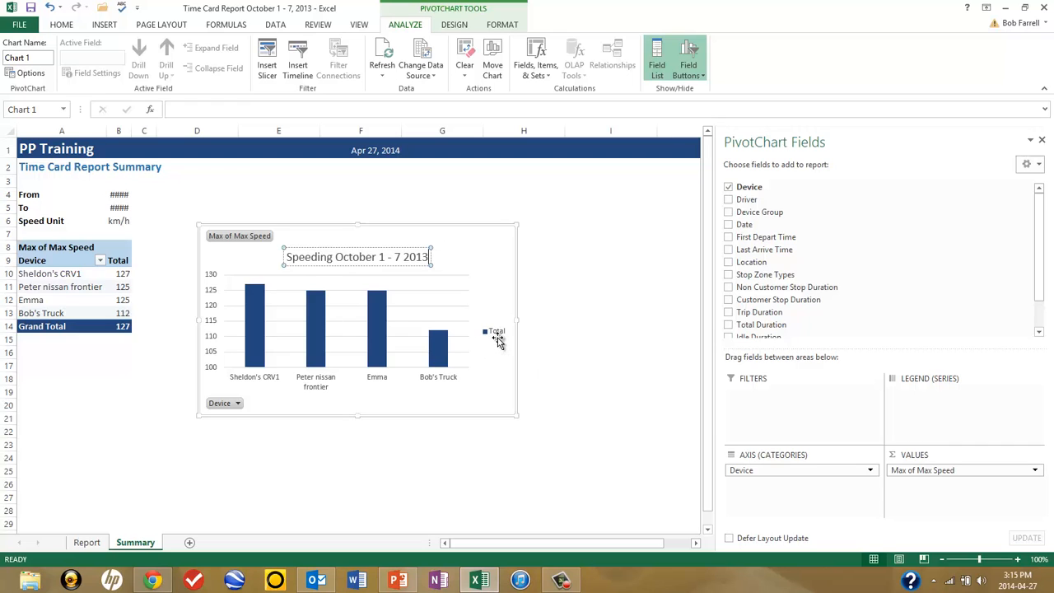
# Step: Delete the chart's legend and add data labels to the columns
pyautogui.rightClick(496, 336)
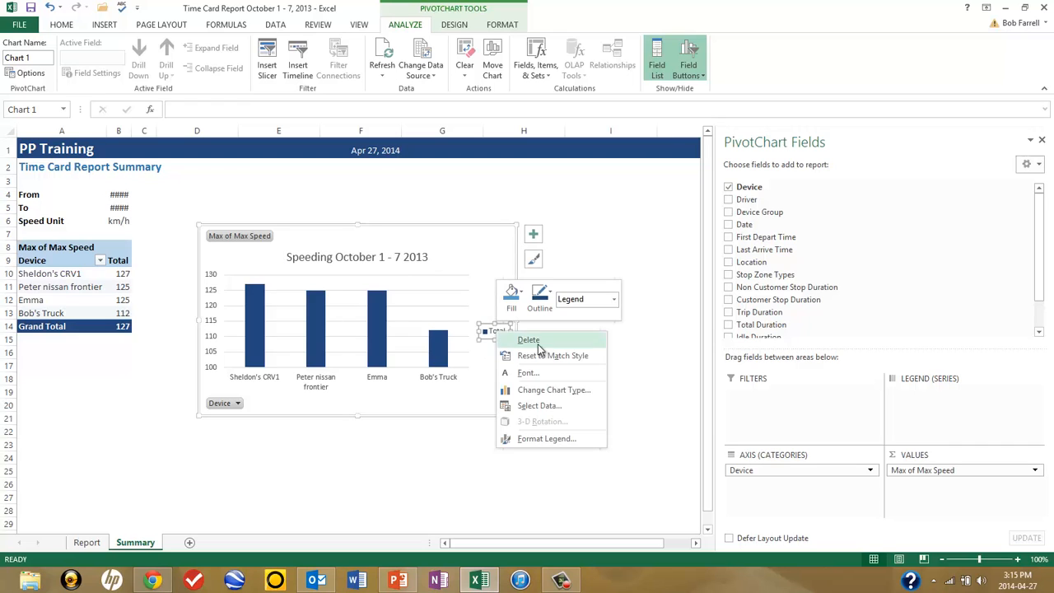
pyautogui.click(531, 338)
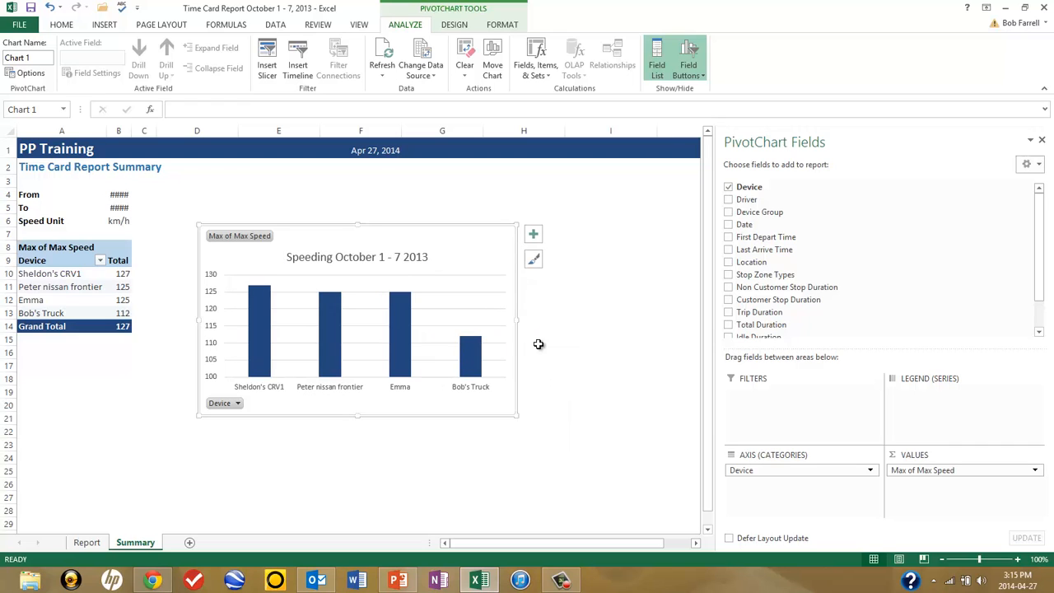
pyautogui.rightClick(255, 343)
pyautogui.click(305, 463)
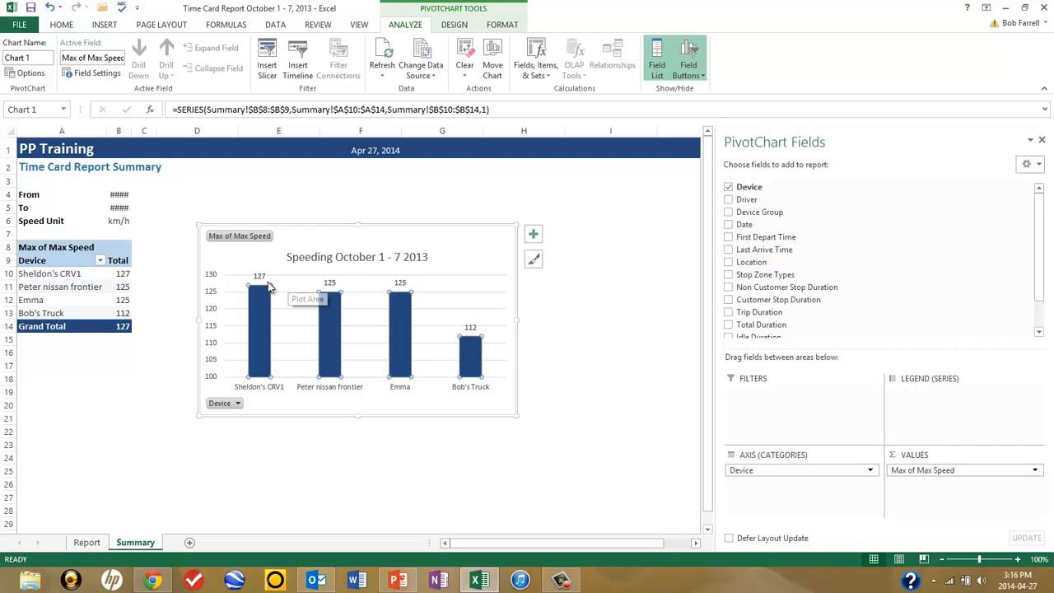
# Step: Hide all field buttons on the pivot chart
pyautogui.rightClick(231, 238)
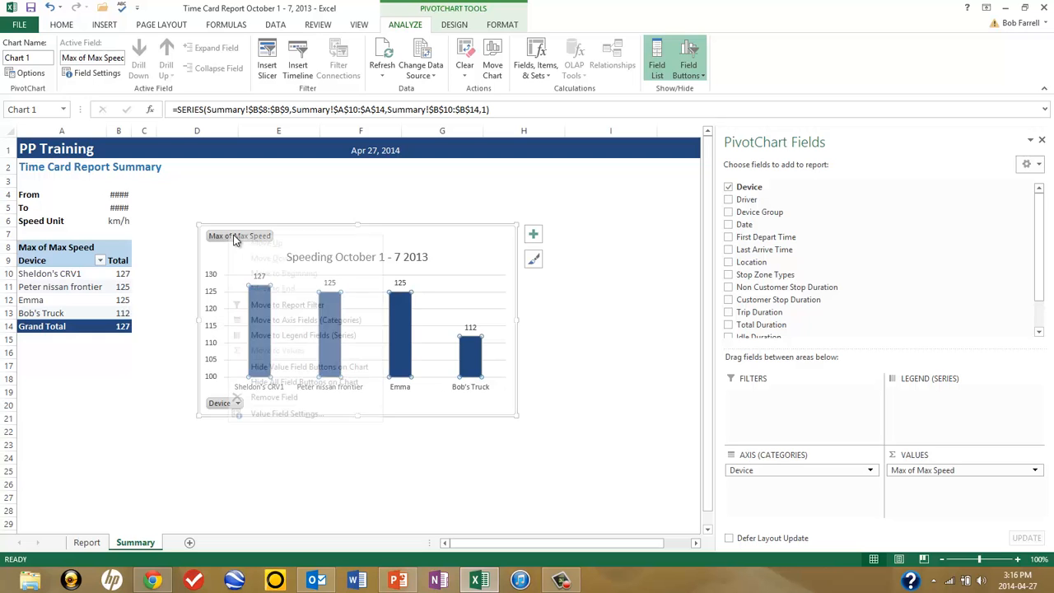
pyautogui.click(294, 382)
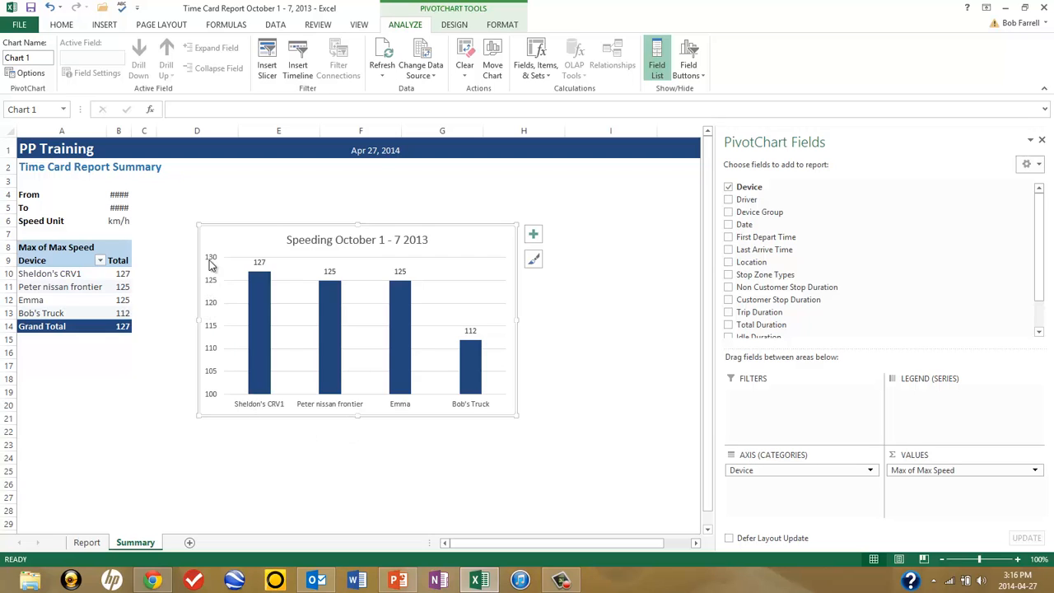
pyautogui.moveTo(262, 288)
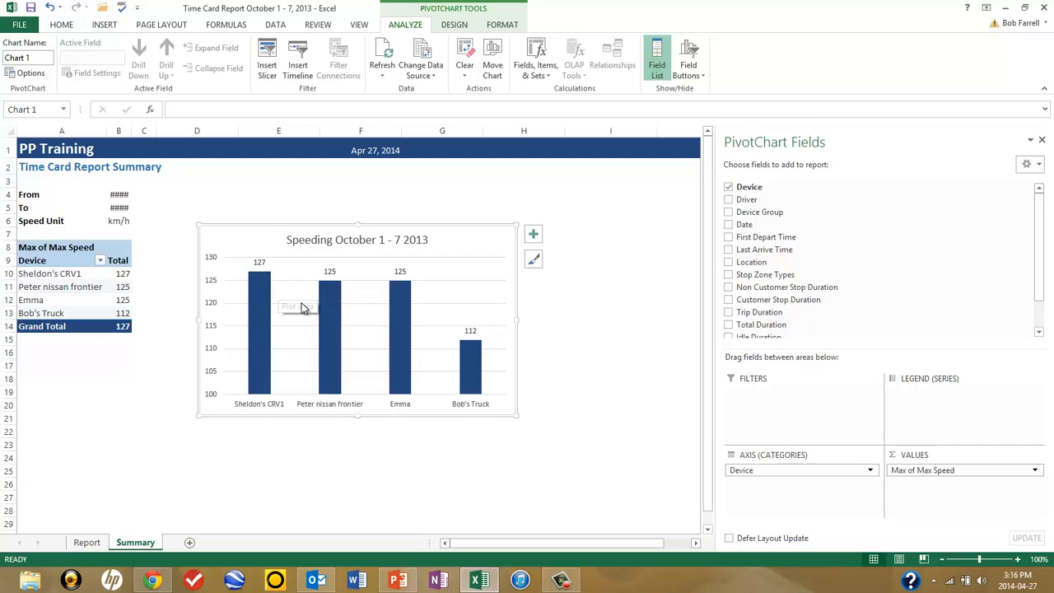
pyautogui.moveTo(334, 300)
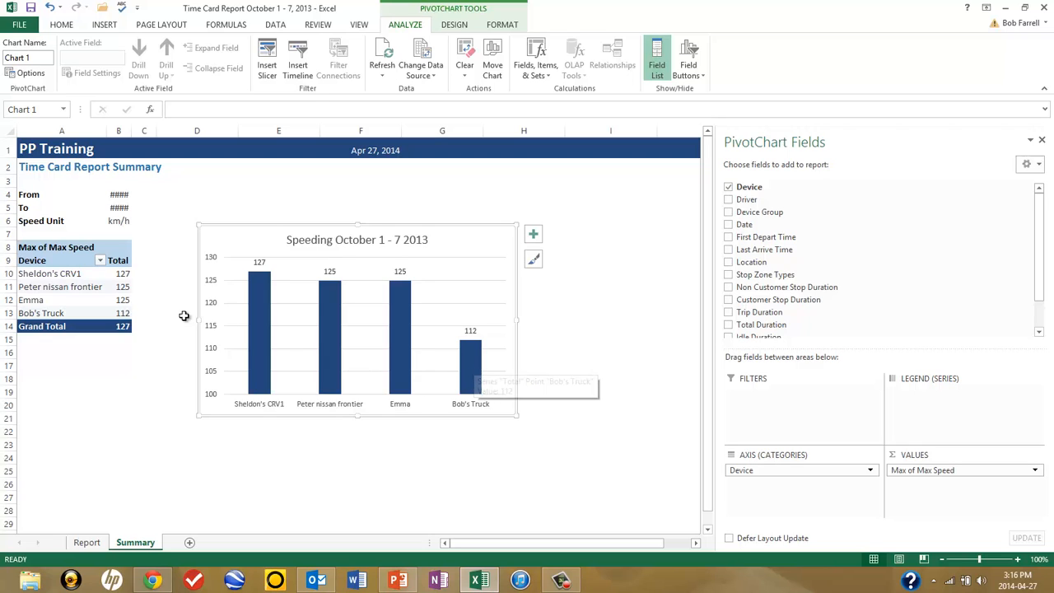
# Step: Sort the pivot table's devices by Max of Max Speed from smallest to largest
pyautogui.rightClick(121, 286)
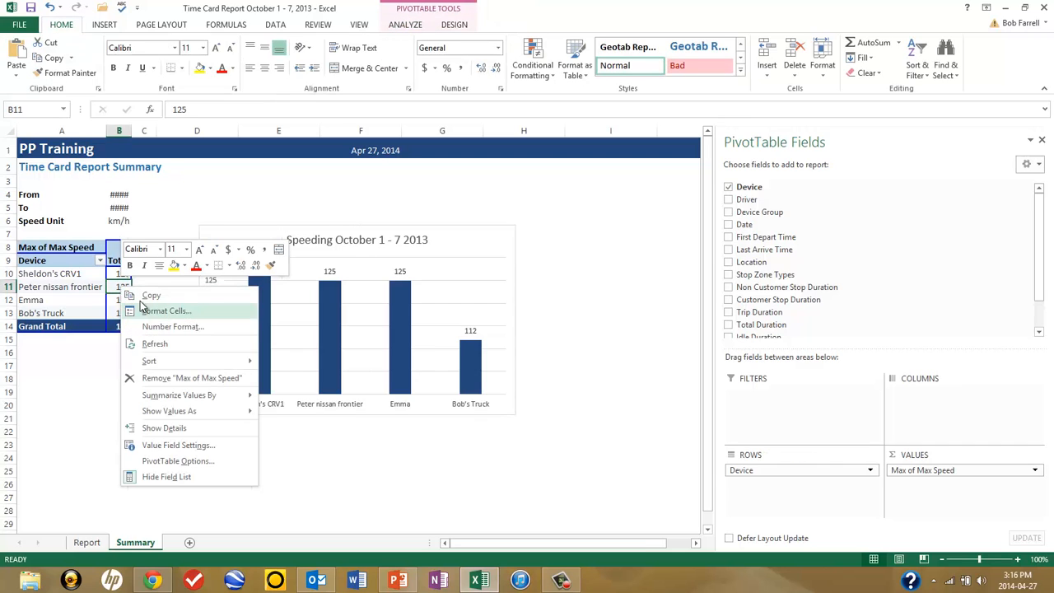
pyautogui.moveTo(159, 362)
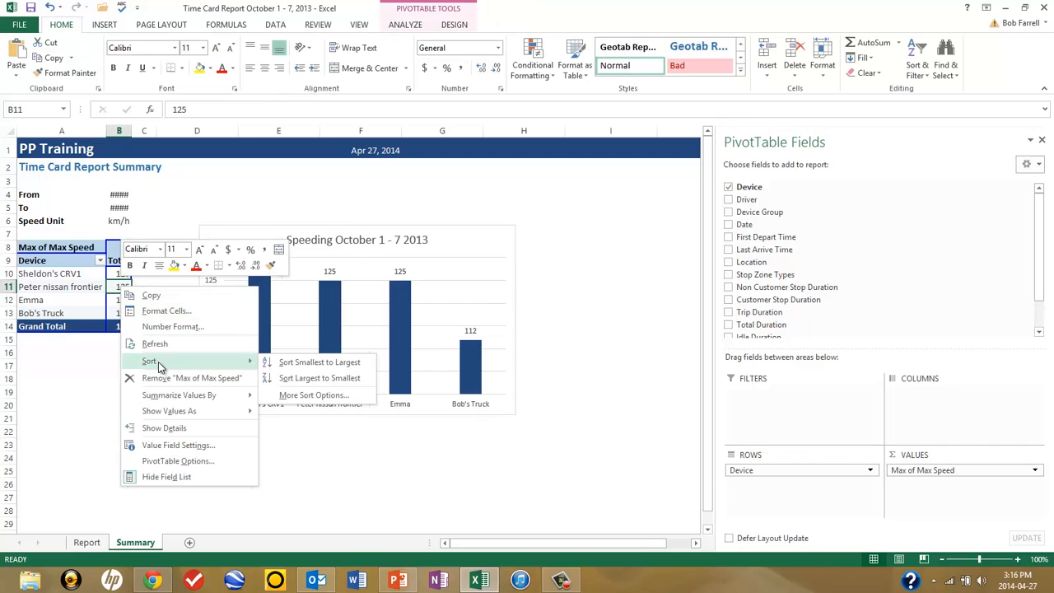
pyautogui.click(321, 366)
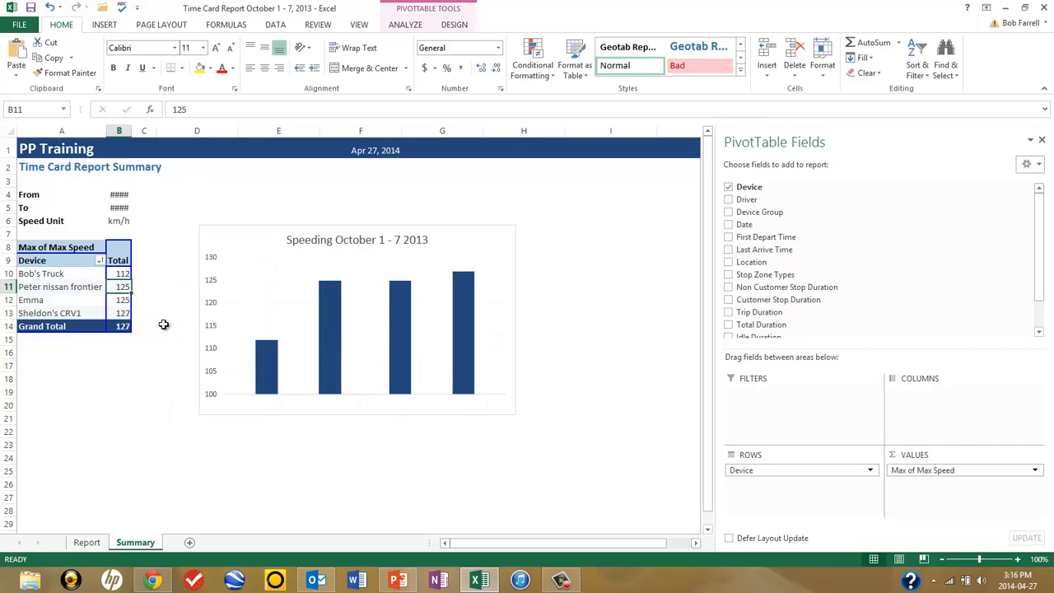
# Step: Filter the pivot table's Device field to show only the top 3 items by Max of Max Speed
pyautogui.rightClick(119, 284)
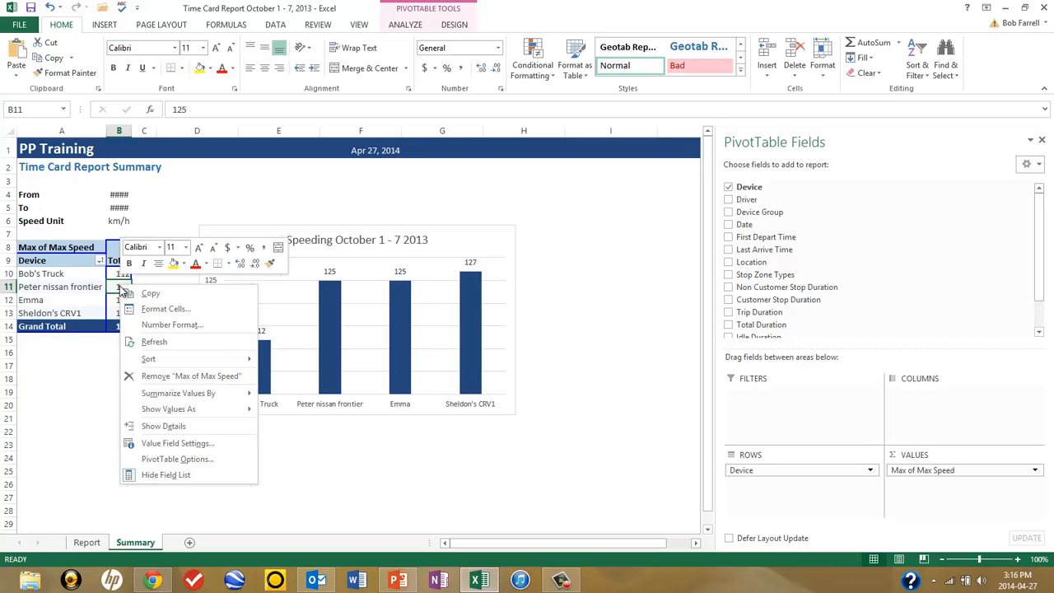
pyautogui.click(57, 280)
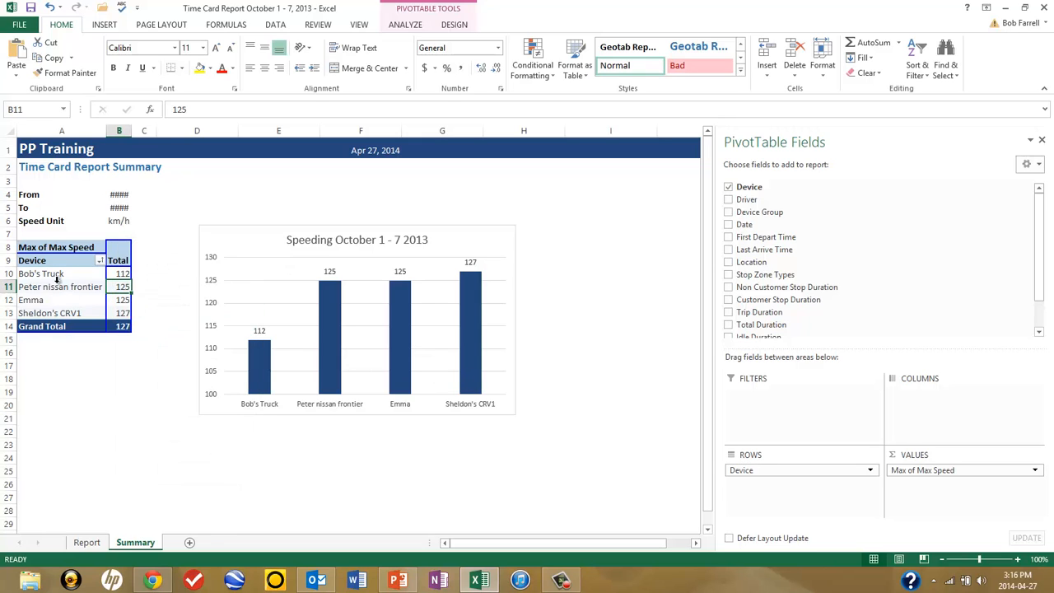
pyautogui.click(47, 275)
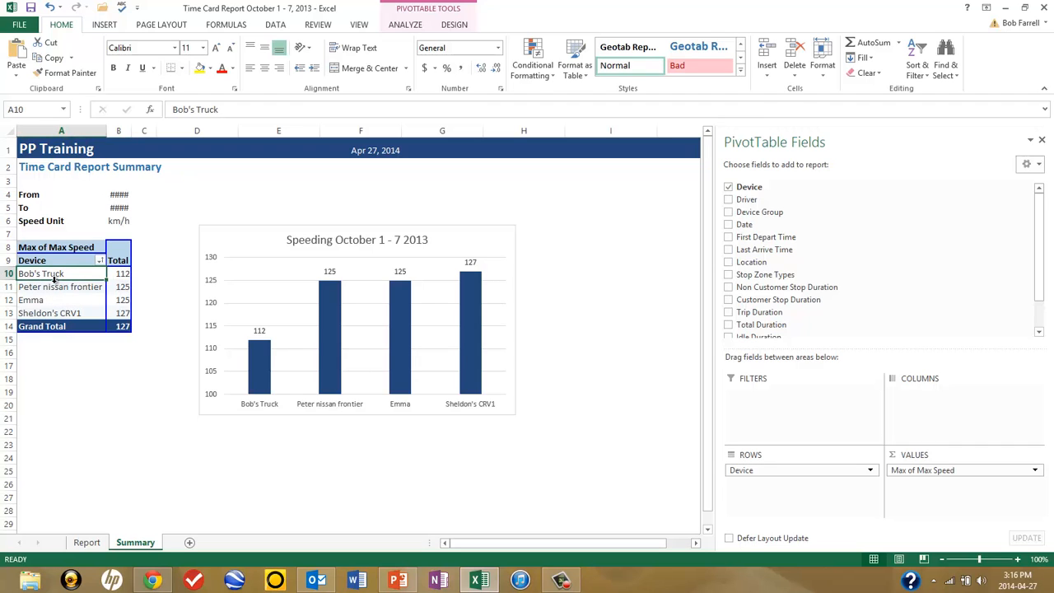
pyautogui.rightClick(56, 274)
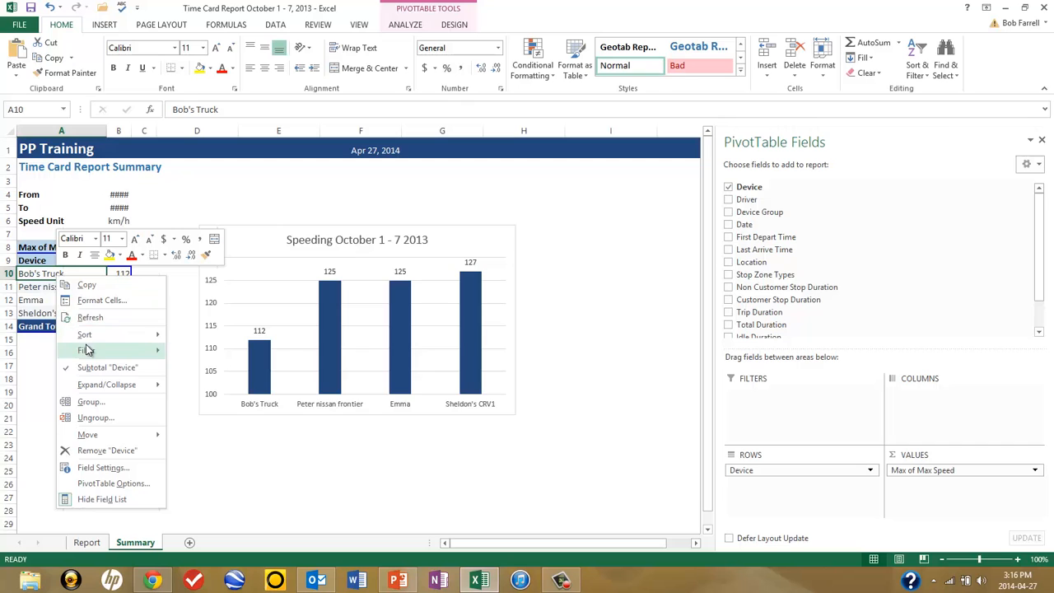
pyautogui.moveTo(92, 354)
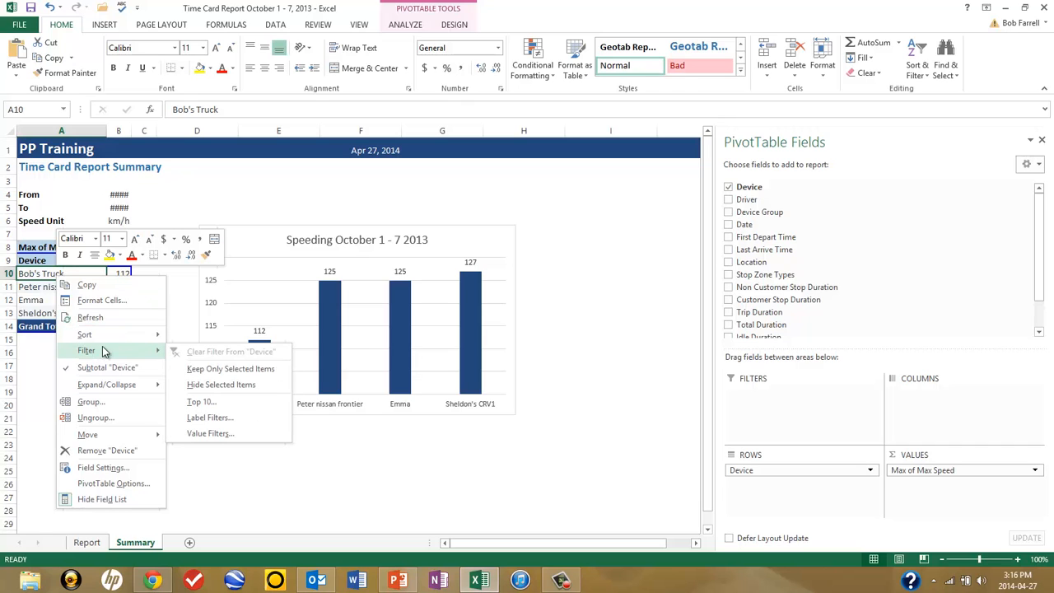
pyautogui.click(202, 402)
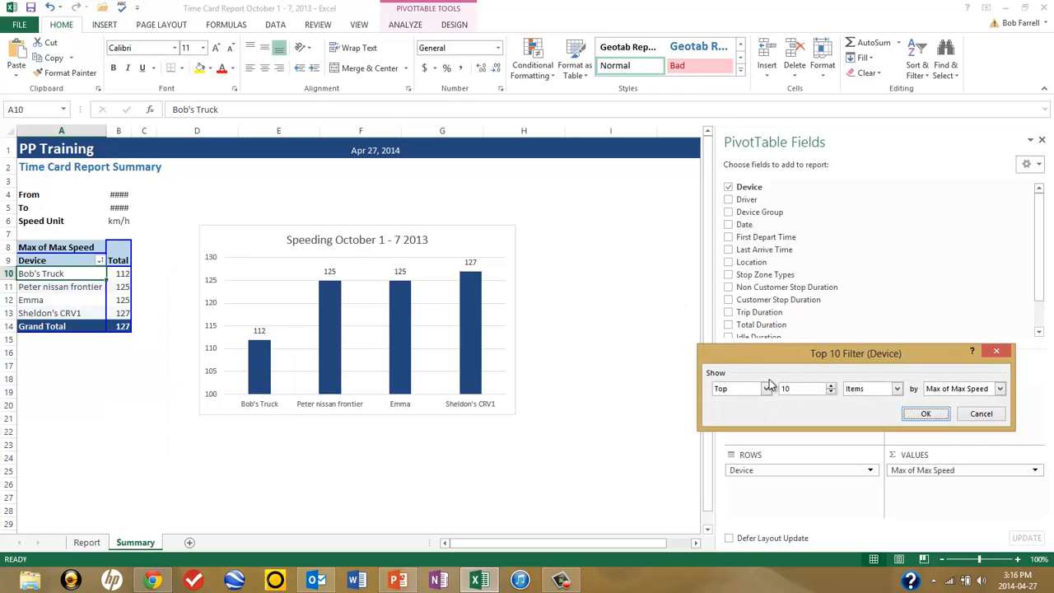
pyautogui.click(831, 393)
pyautogui.click(831, 394)
pyautogui.click(924, 416)
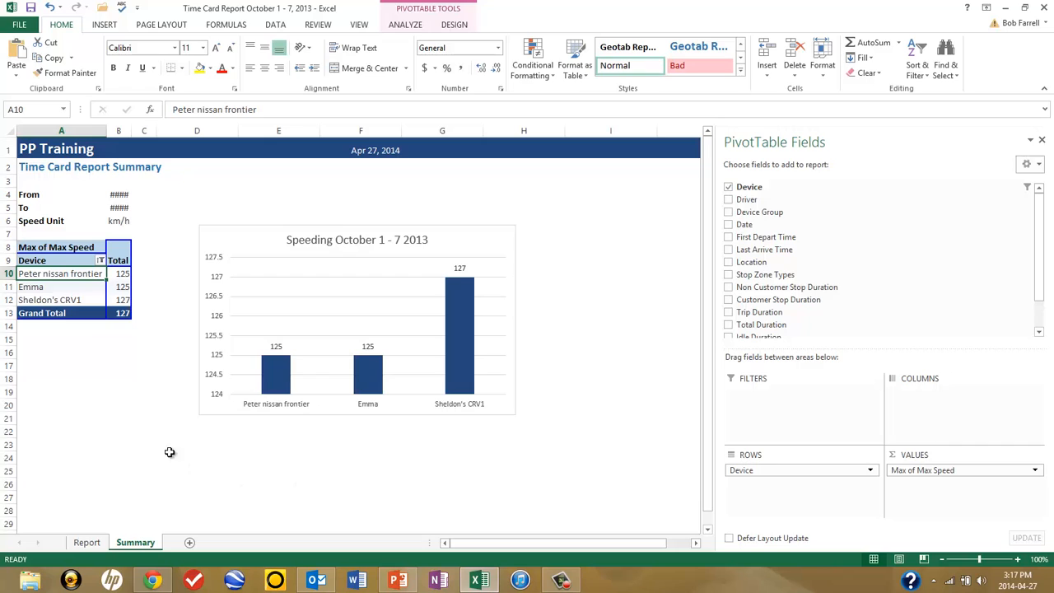
pyautogui.moveTo(117, 273)
pyautogui.moveTo(461, 318)
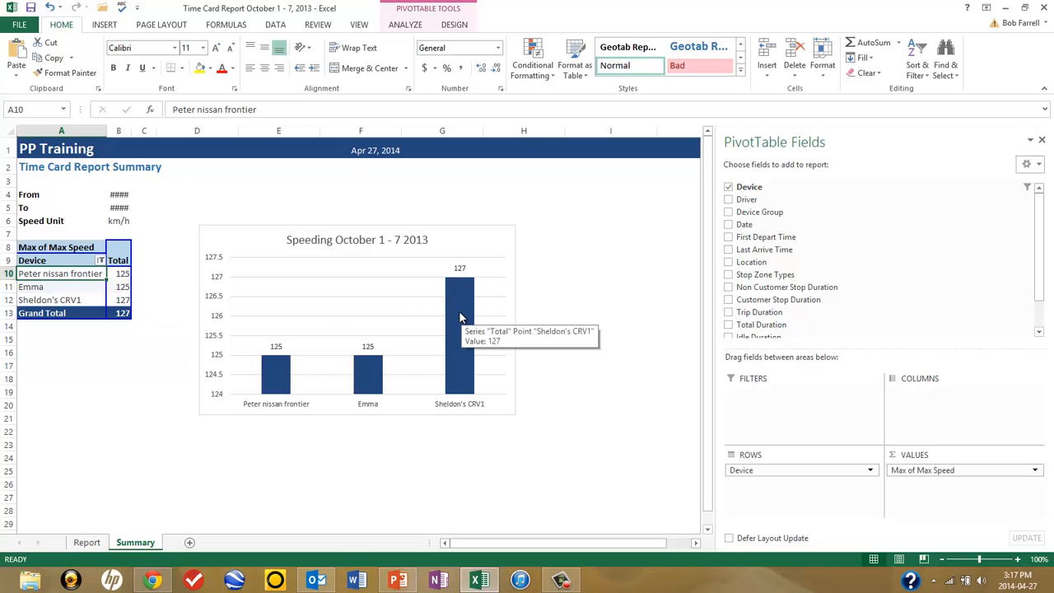